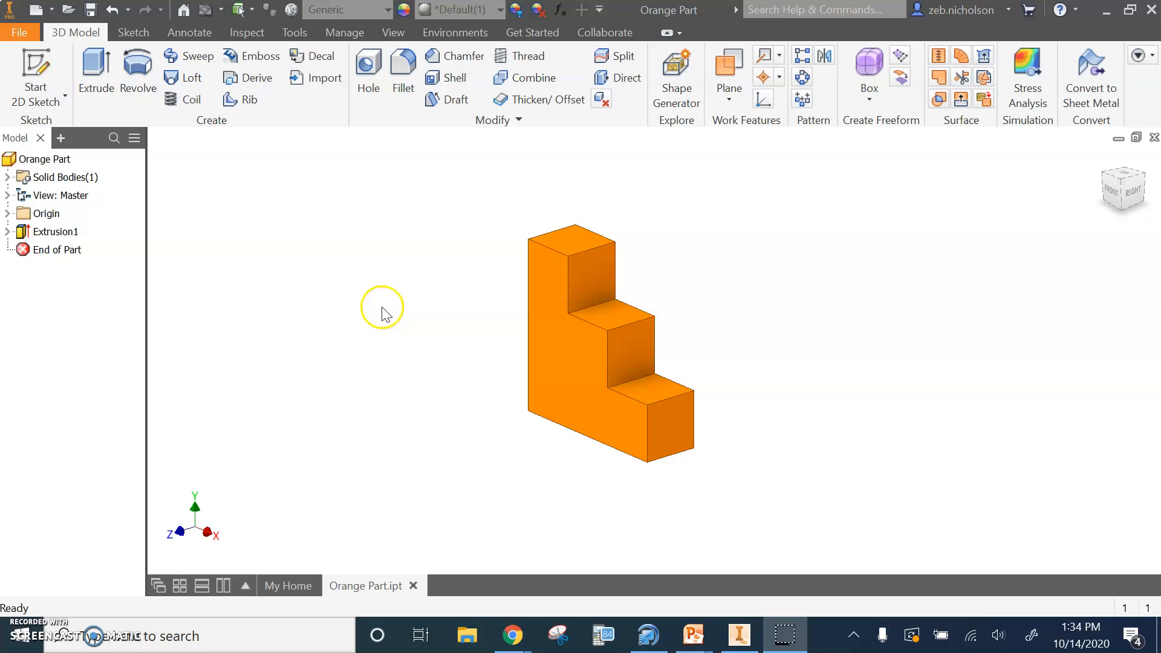
Create a new drawing document for the orange stepped part
{"action": "left_click", "coordinate": [53, 13]}
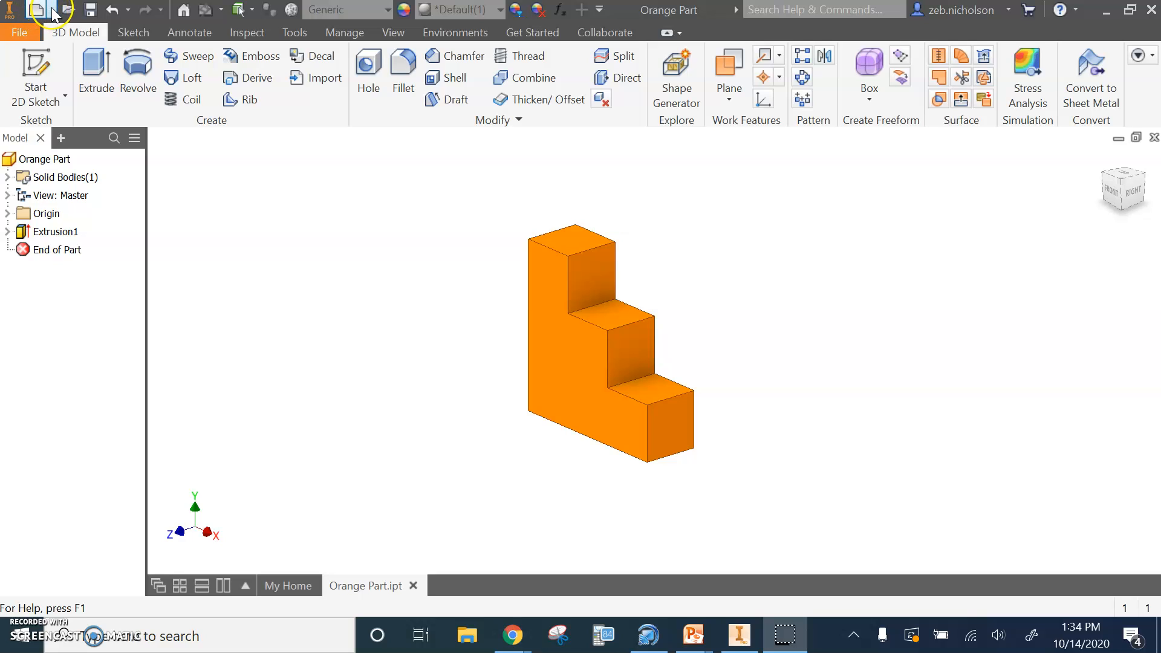
{"action": "left_click", "coordinate": [53, 12]}
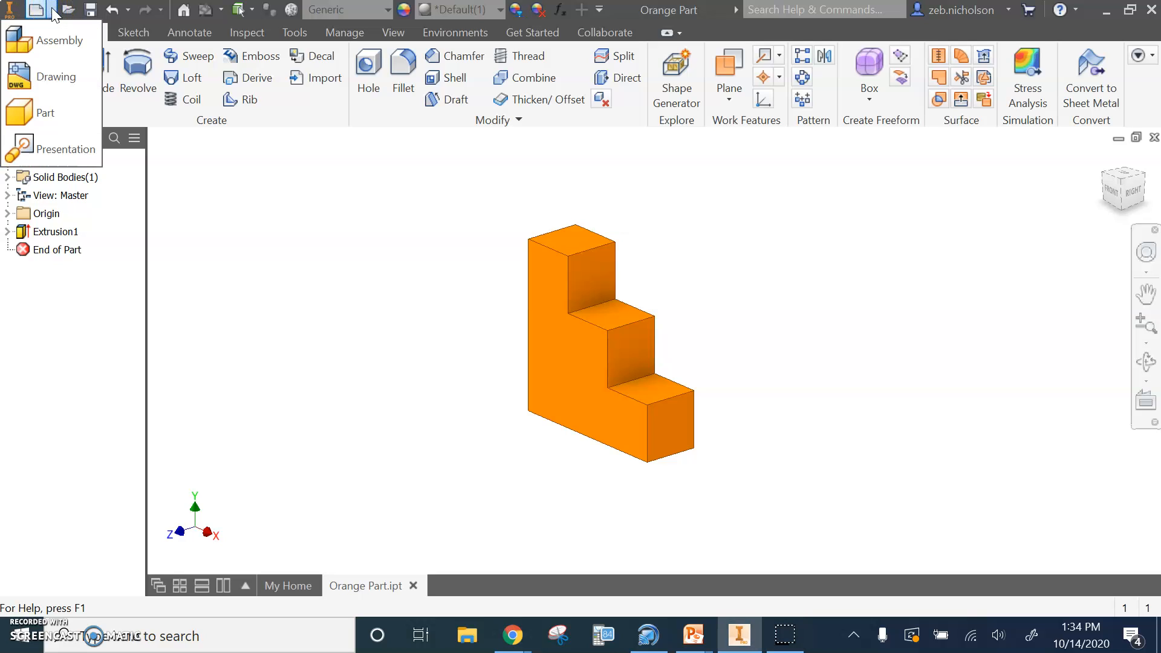
{"action": "left_click", "coordinate": [51, 81]}
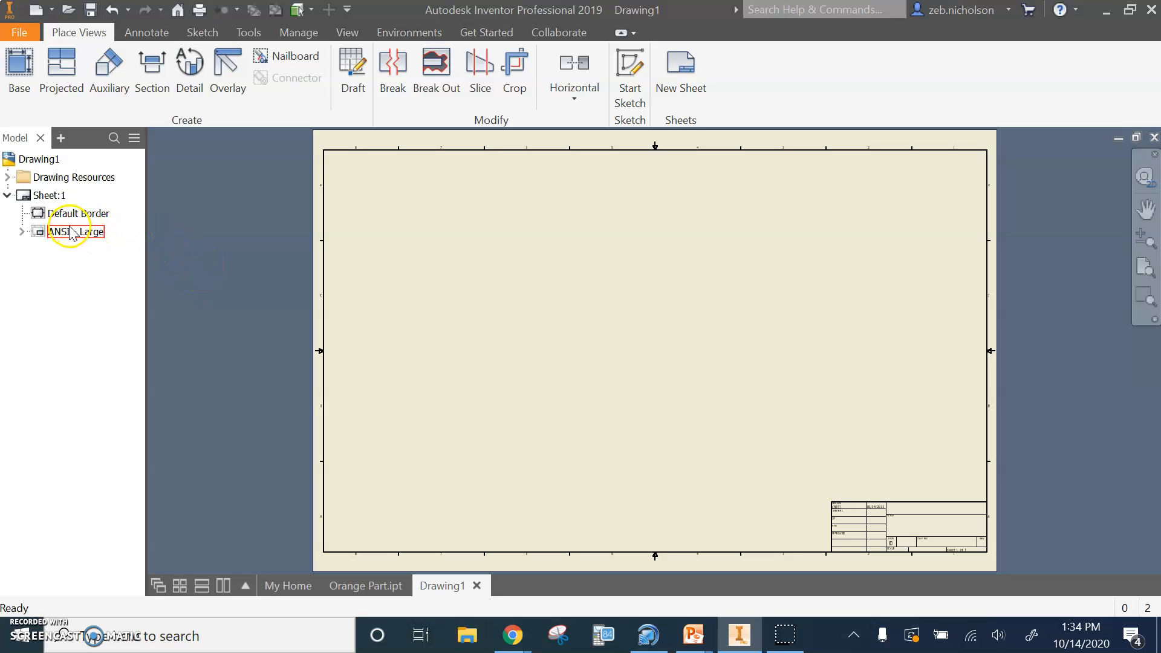
Change the drawing sheet's size to A, keeping the landscape orientation
{"action": "right_click", "coordinate": [43, 195]}
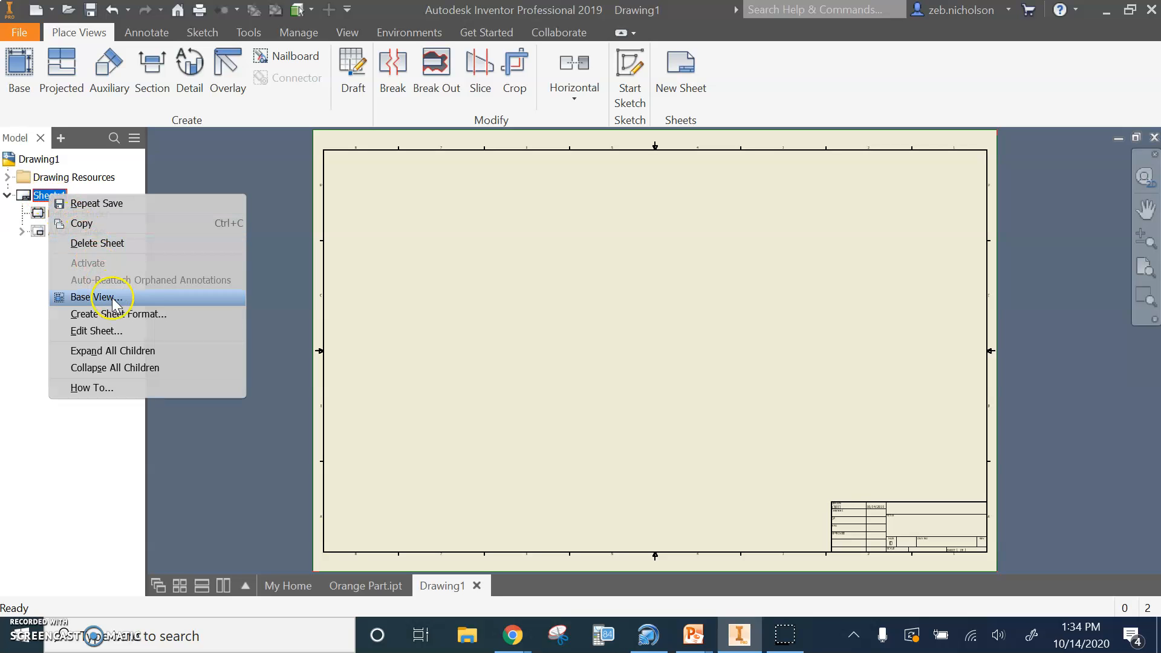
{"action": "left_click", "coordinate": [118, 328]}
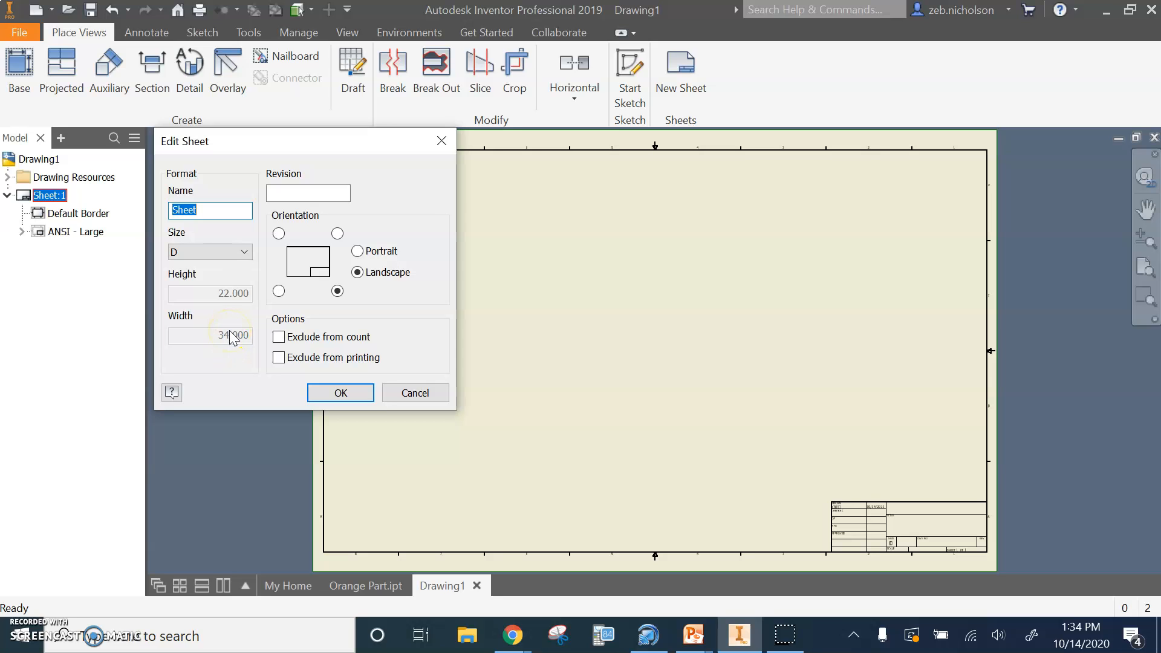
{"action": "left_click", "coordinate": [220, 252]}
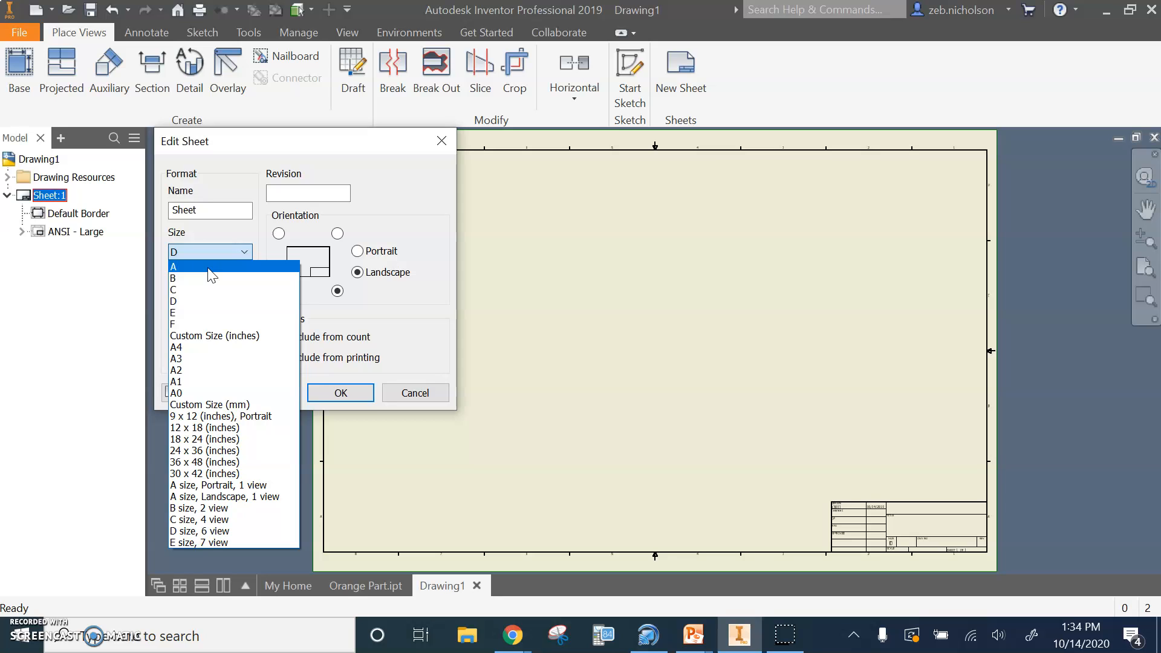
{"action": "left_click", "coordinate": [208, 268]}
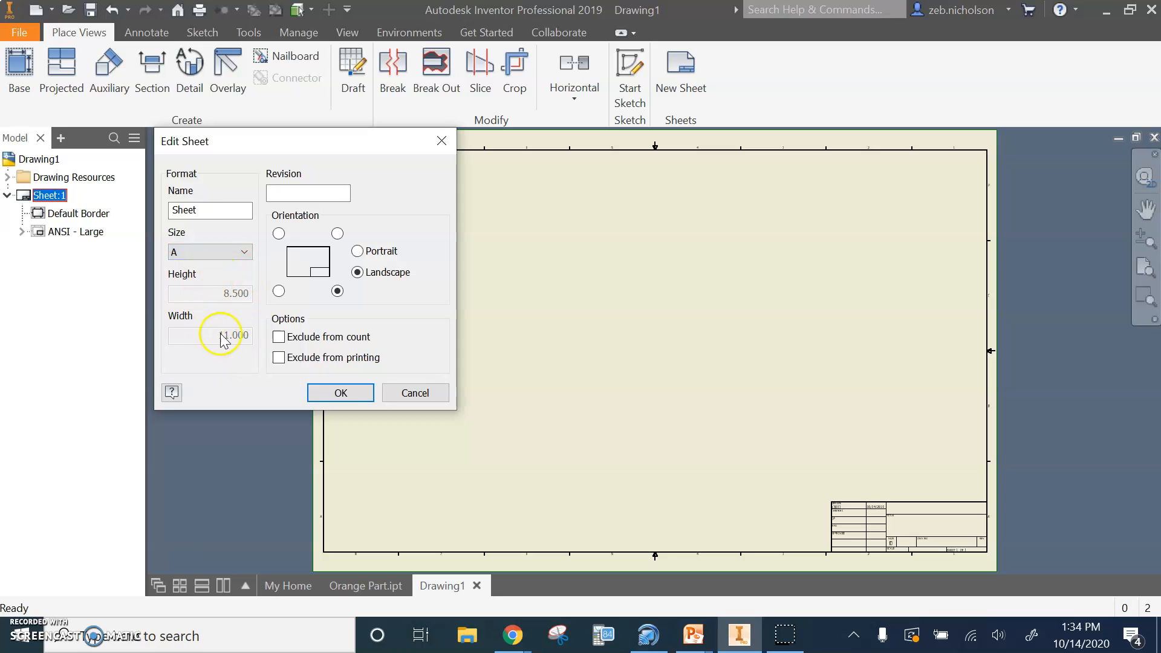
{"action": "left_click", "coordinate": [334, 391]}
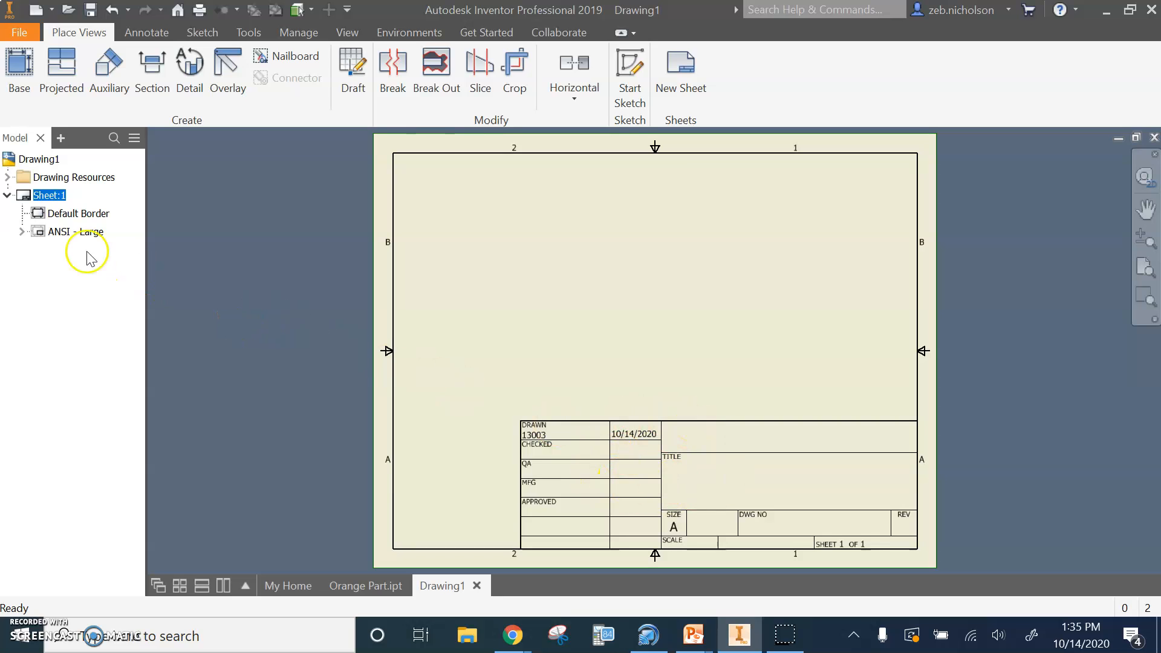
Replace the sheet's ANSI - Large title block with the ANSI A title block from the drawing resources
{"action": "right_click", "coordinate": [56, 236]}
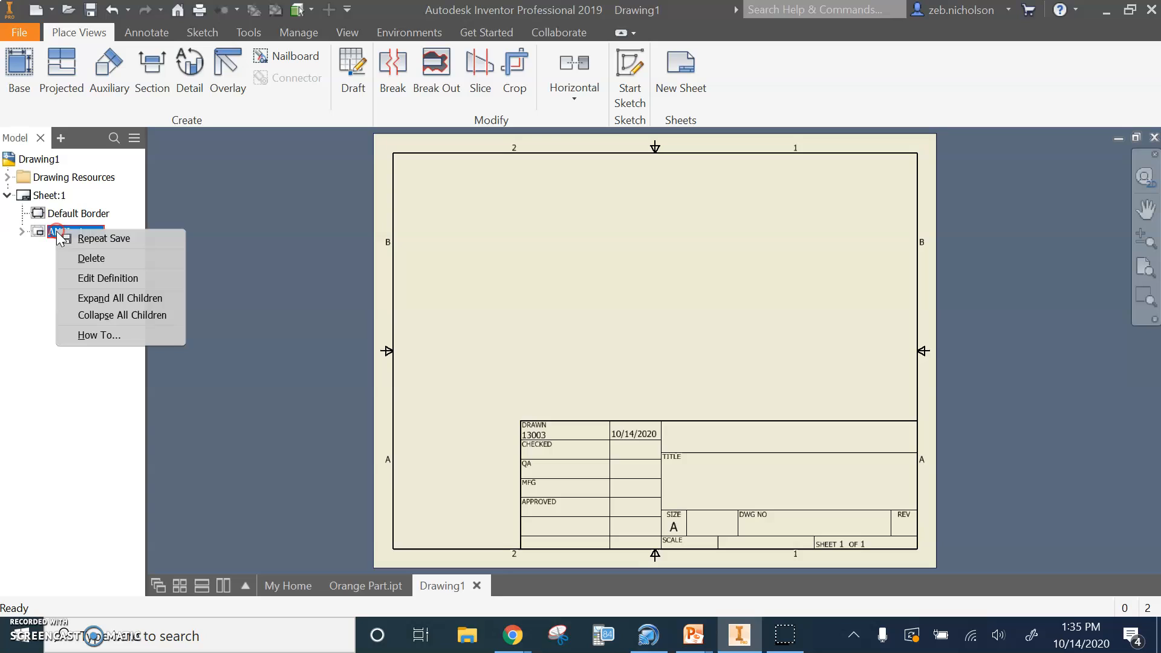
{"action": "left_click", "coordinate": [87, 260]}
{"action": "left_click", "coordinate": [86, 265]}
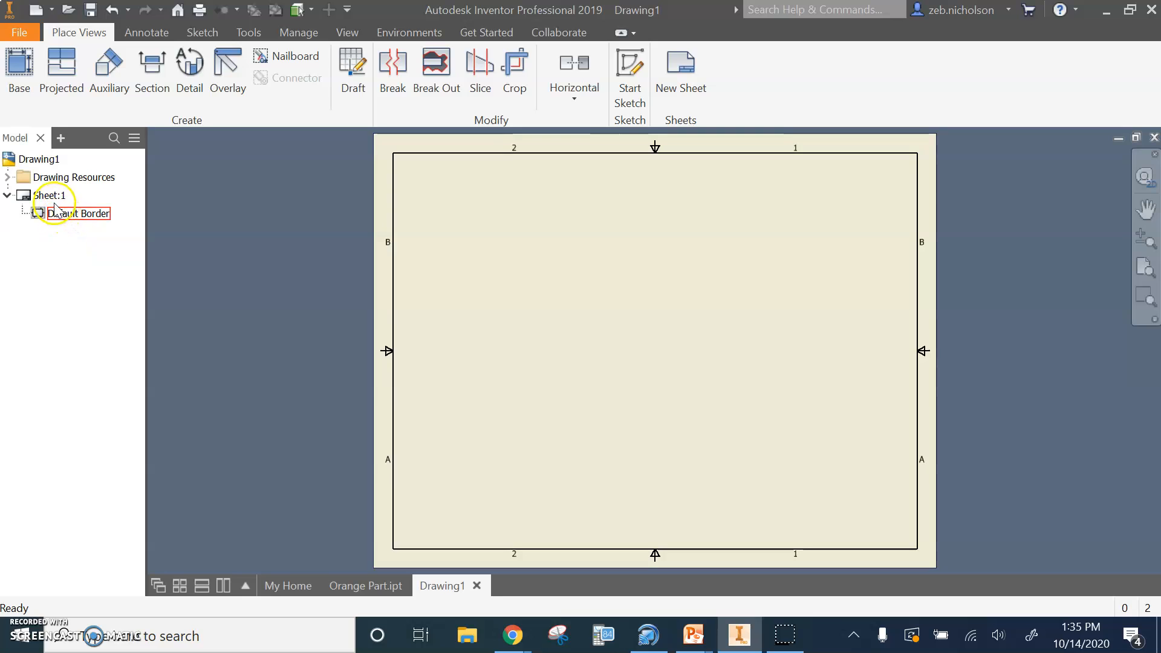
{"action": "left_click", "coordinate": [7, 177]}
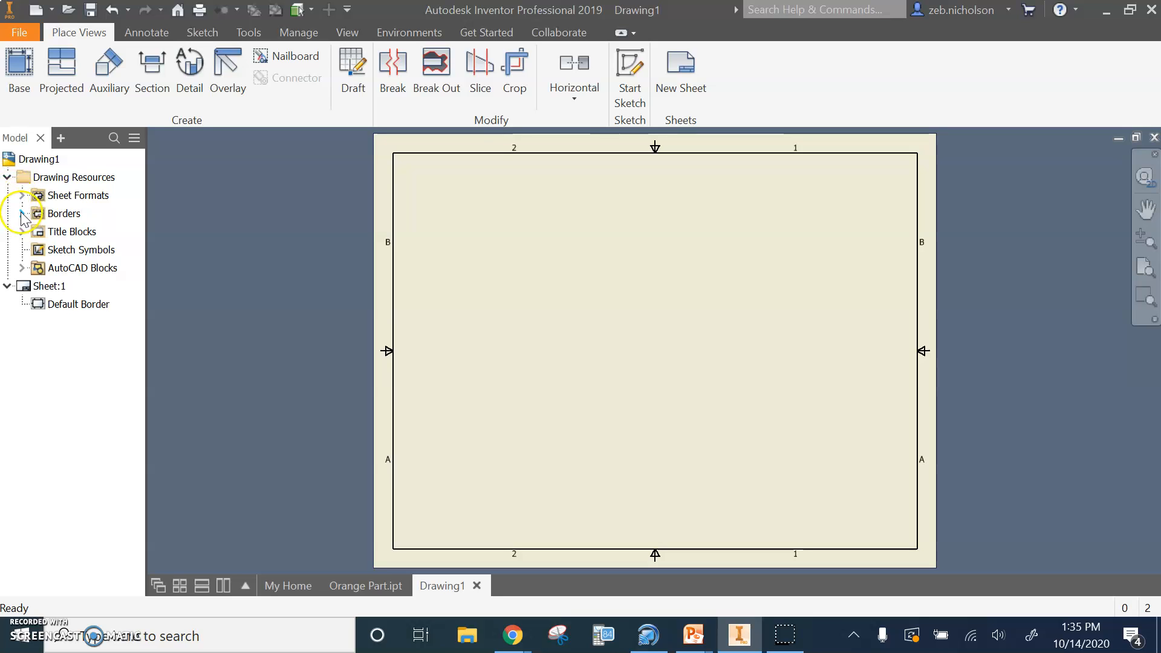
{"action": "left_click", "coordinate": [22, 232]}
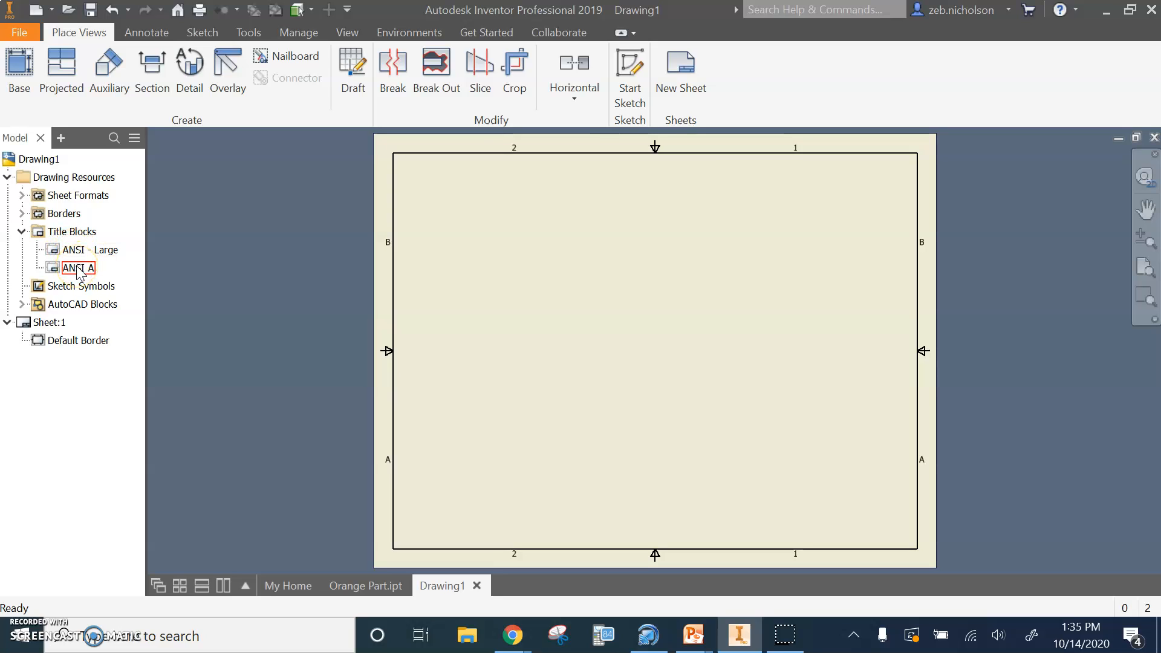
{"action": "double_click", "coordinate": [77, 268]}
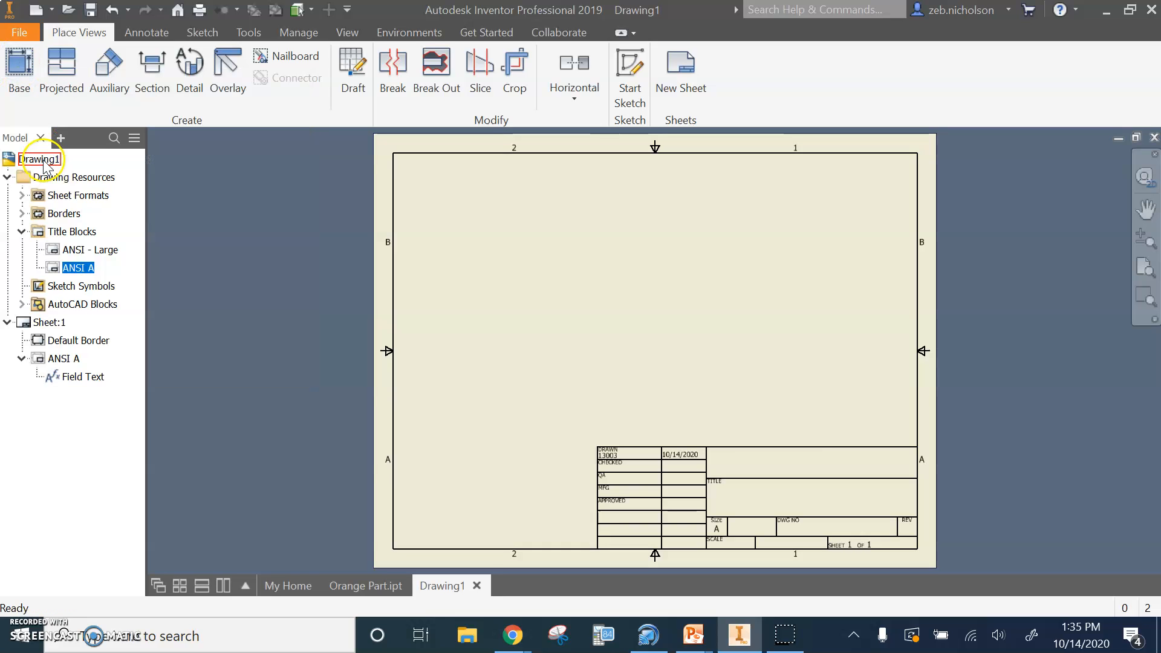
Start a base view of Orange Part.ipt and position its front view in the left half of the sheet
{"action": "left_click", "coordinate": [28, 63]}
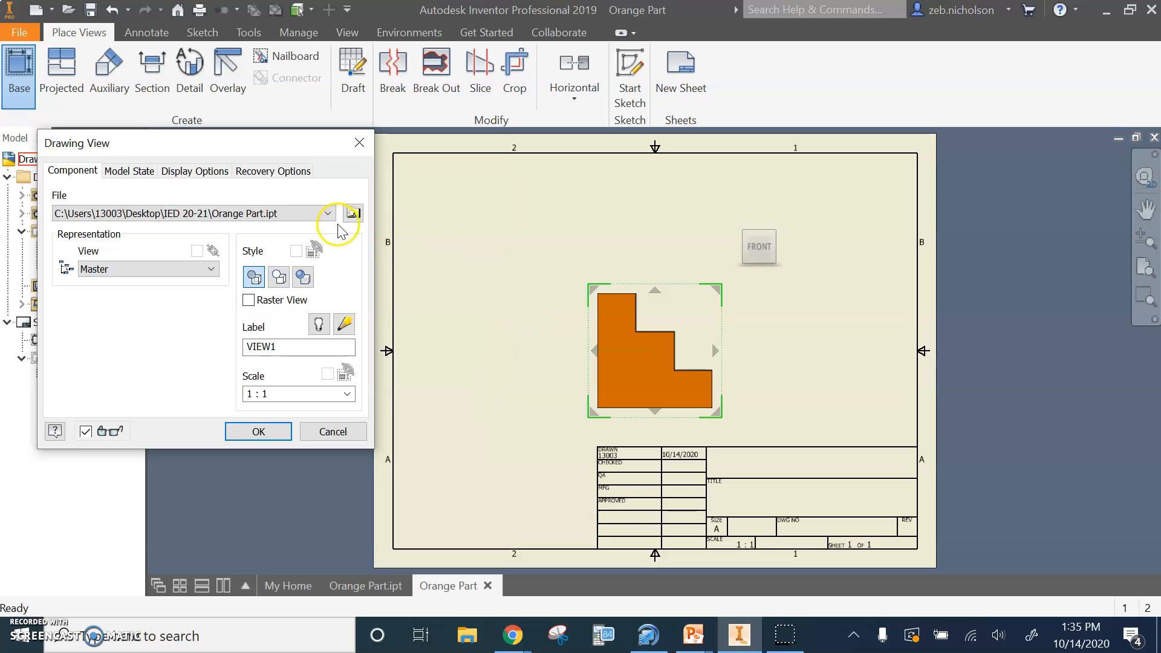
{"action": "left_click", "coordinate": [353, 214]}
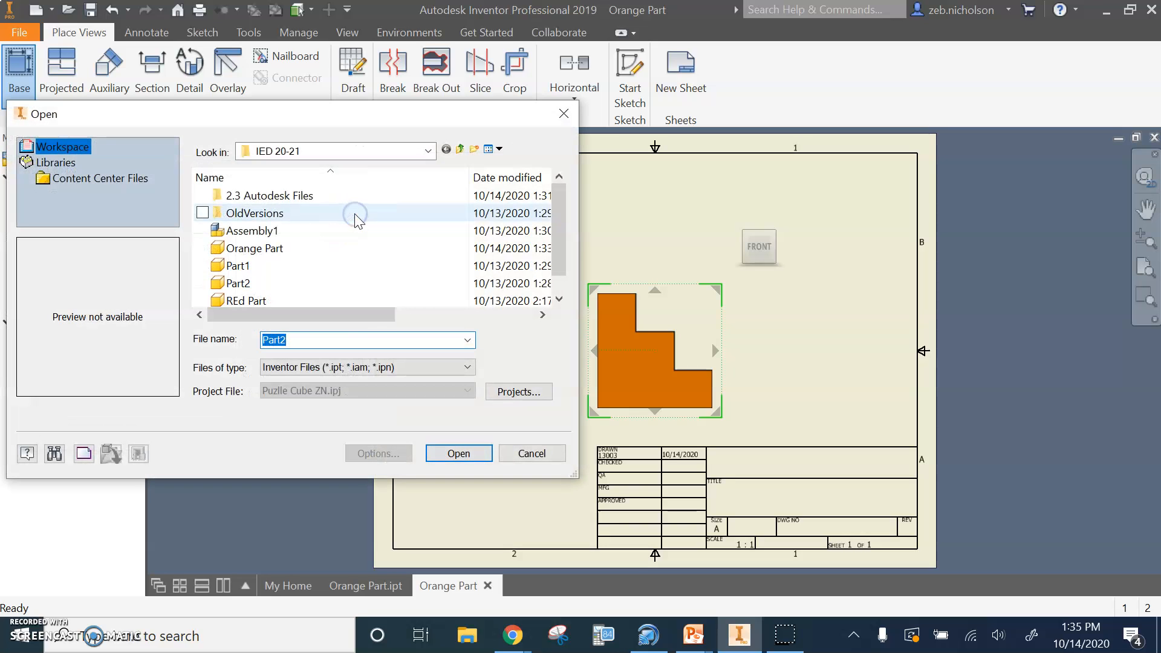
{"action": "left_click", "coordinate": [531, 454]}
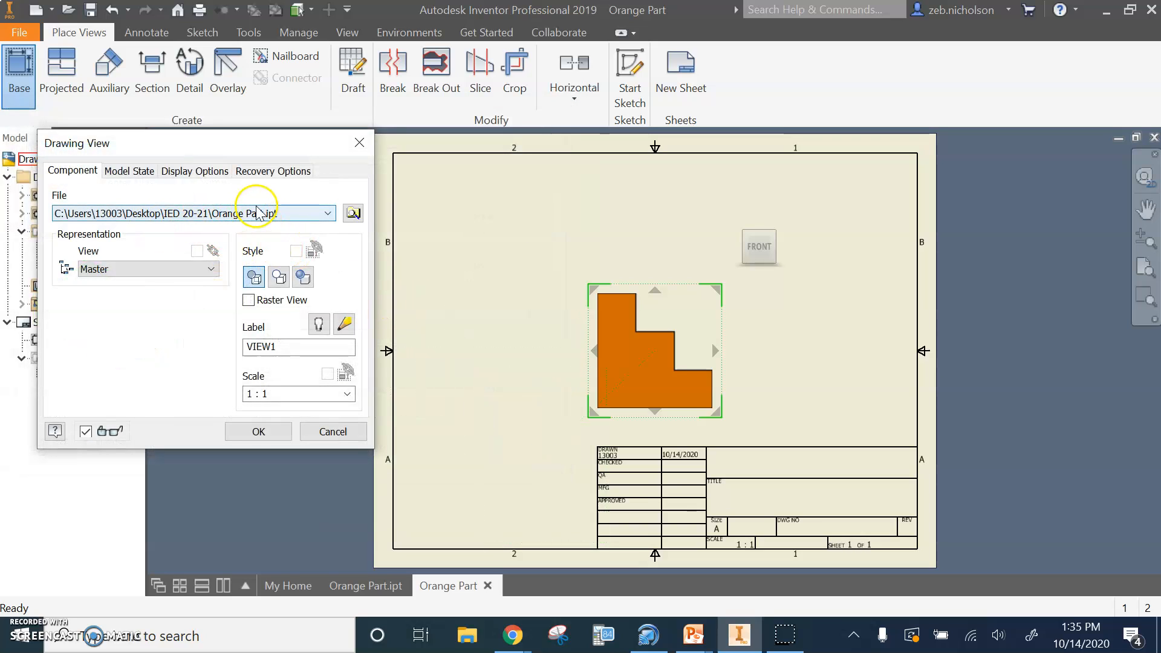
{"action": "left_click_drag", "start_coordinate": [638, 361], "coordinate": [487, 375]}
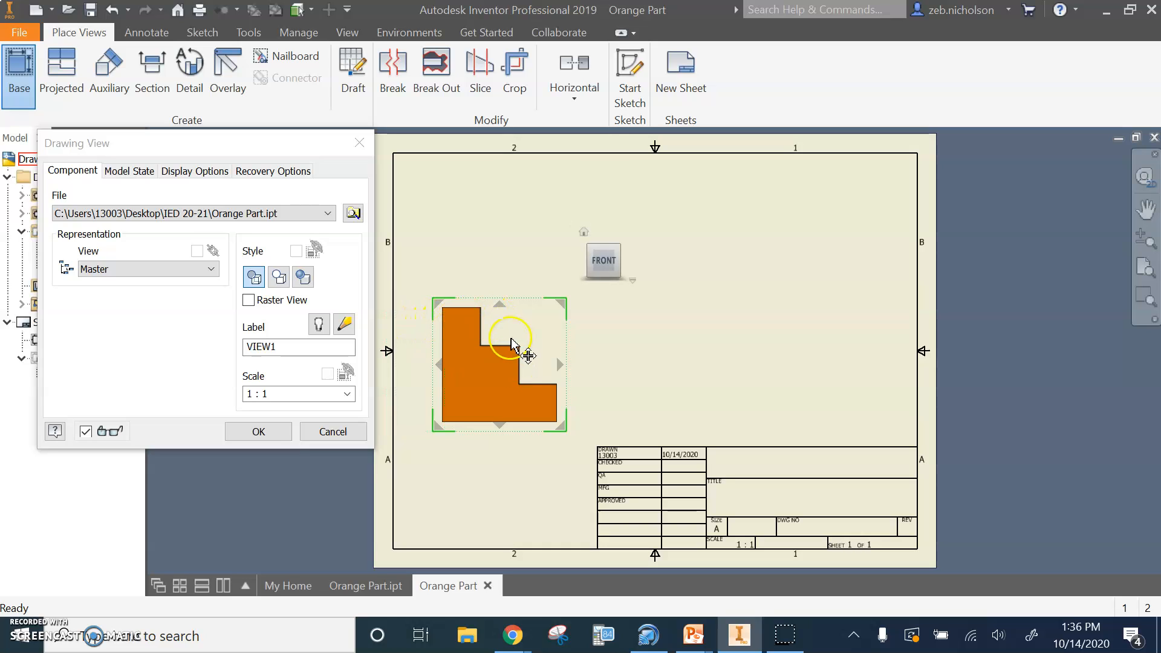
{"action": "left_click", "coordinate": [493, 357]}
Project the right-side, top and isometric views from the front base view
{"action": "mouse_move", "coordinate": [561, 366]}
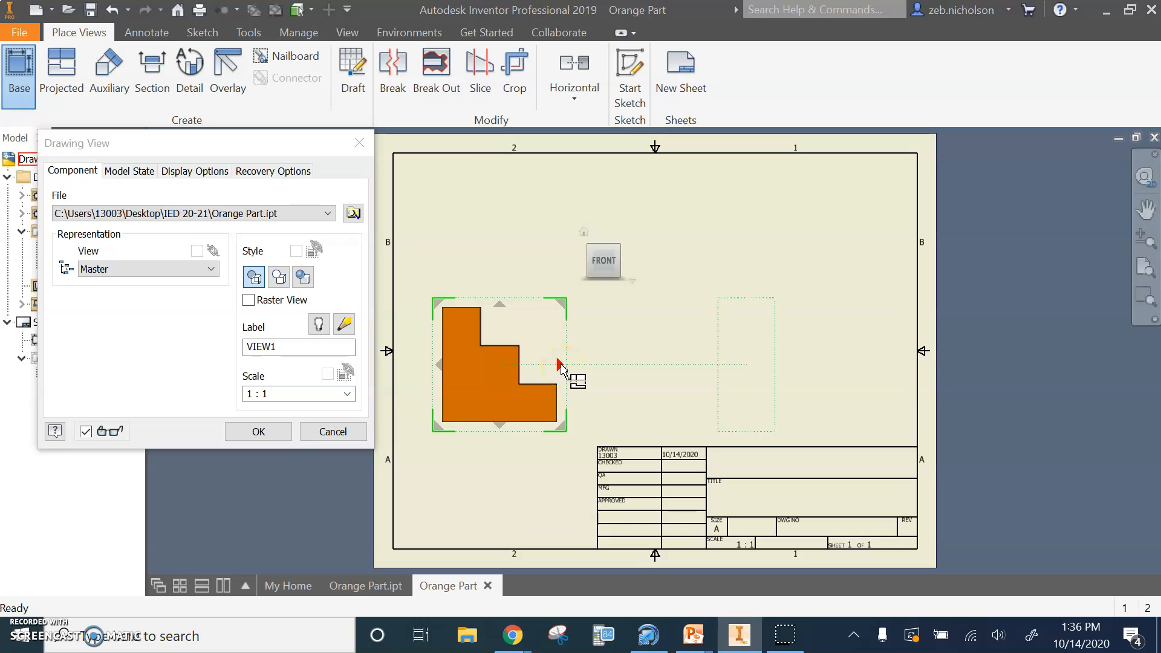
{"action": "left_click", "coordinate": [561, 366]}
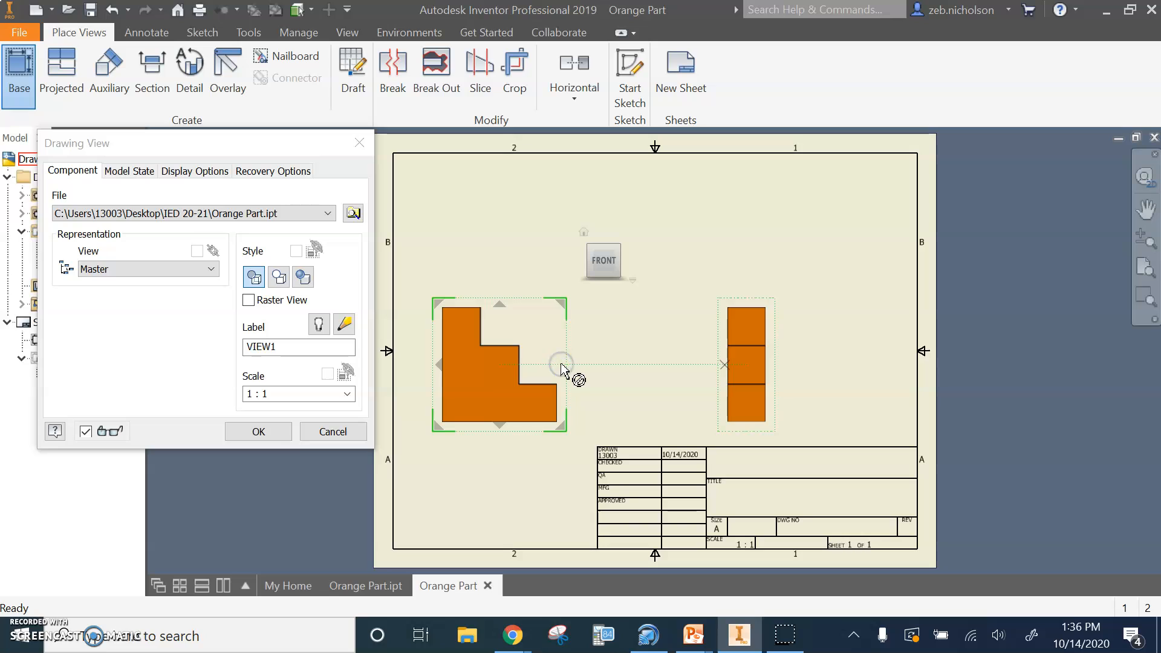
{"action": "left_click", "coordinate": [500, 306]}
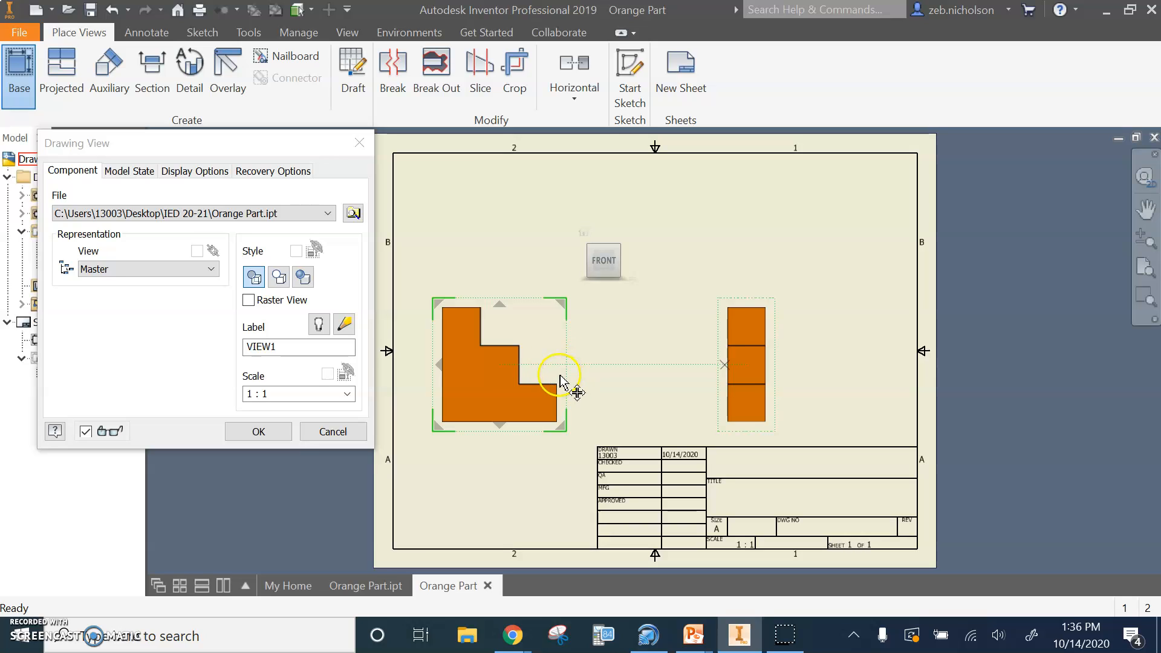
{"action": "left_click", "coordinate": [500, 306]}
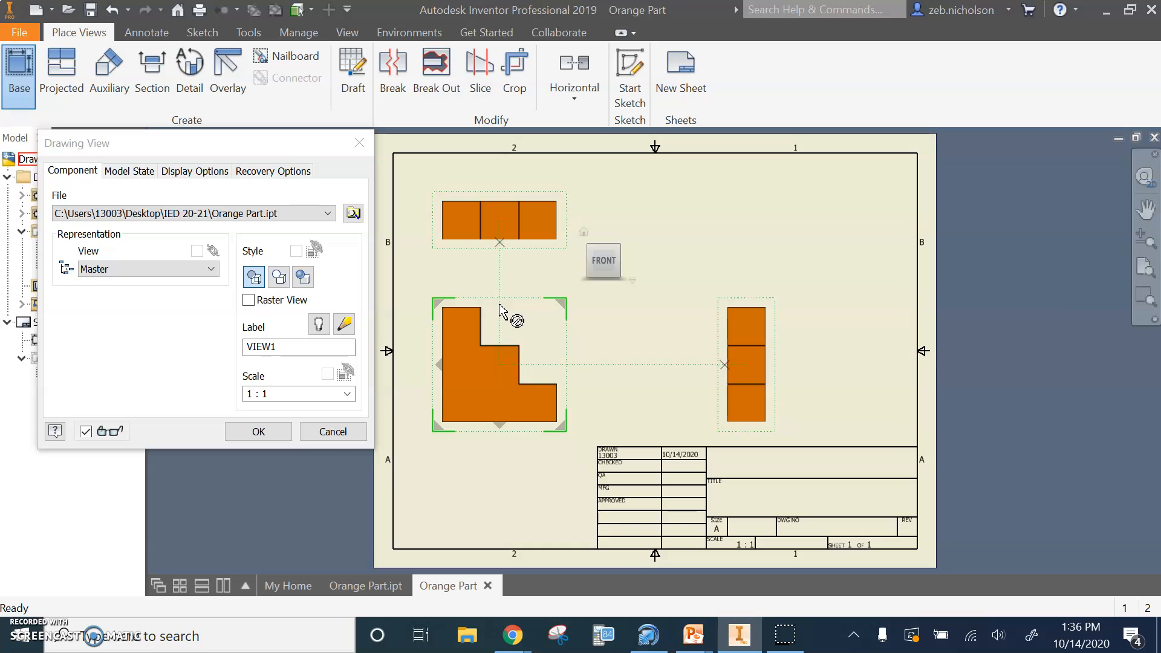
{"action": "left_click", "coordinate": [562, 305]}
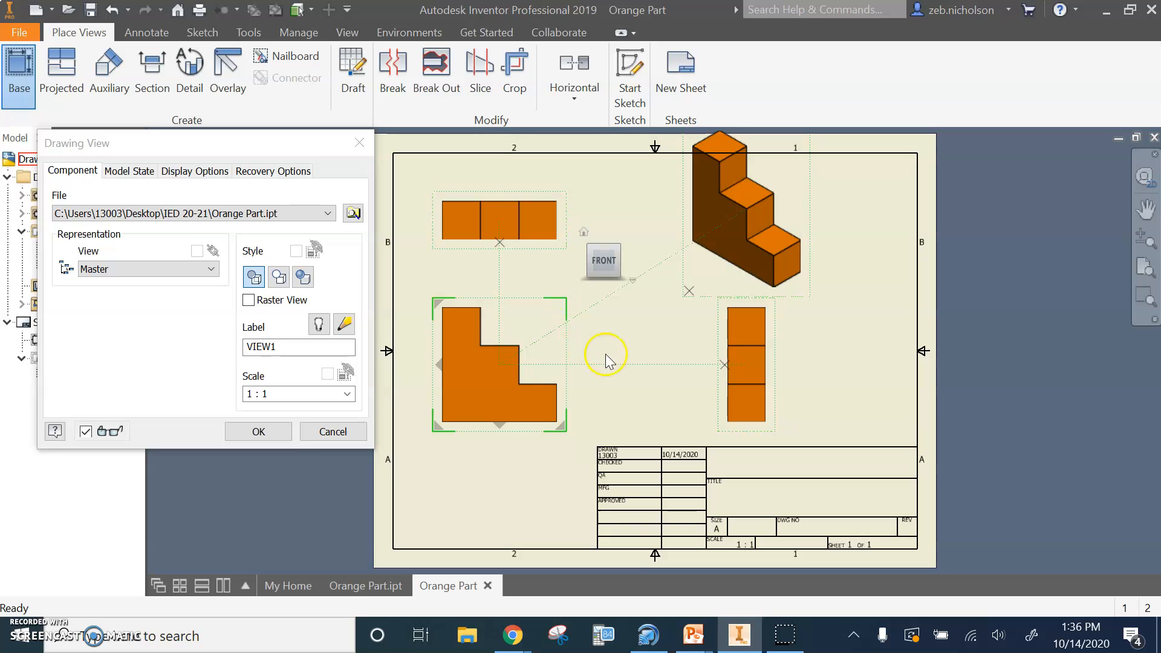
Set the scale of the drawing views to .75 and create the views
{"action": "left_click", "coordinate": [282, 393]}
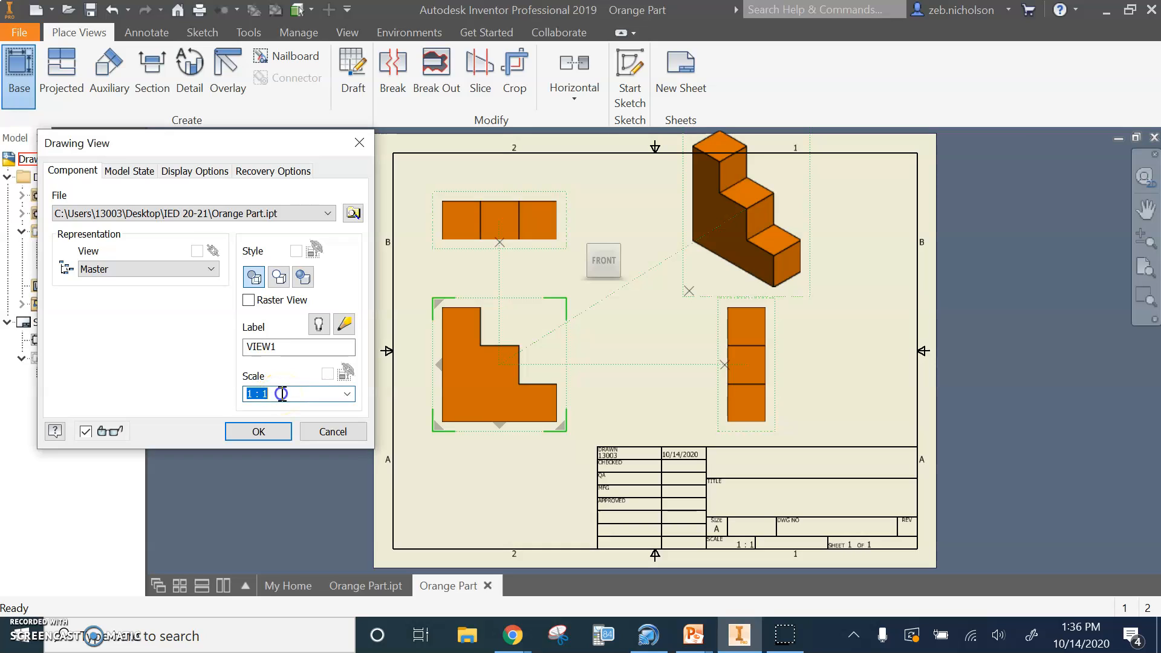
{"action": "left_click", "coordinate": [282, 394]}
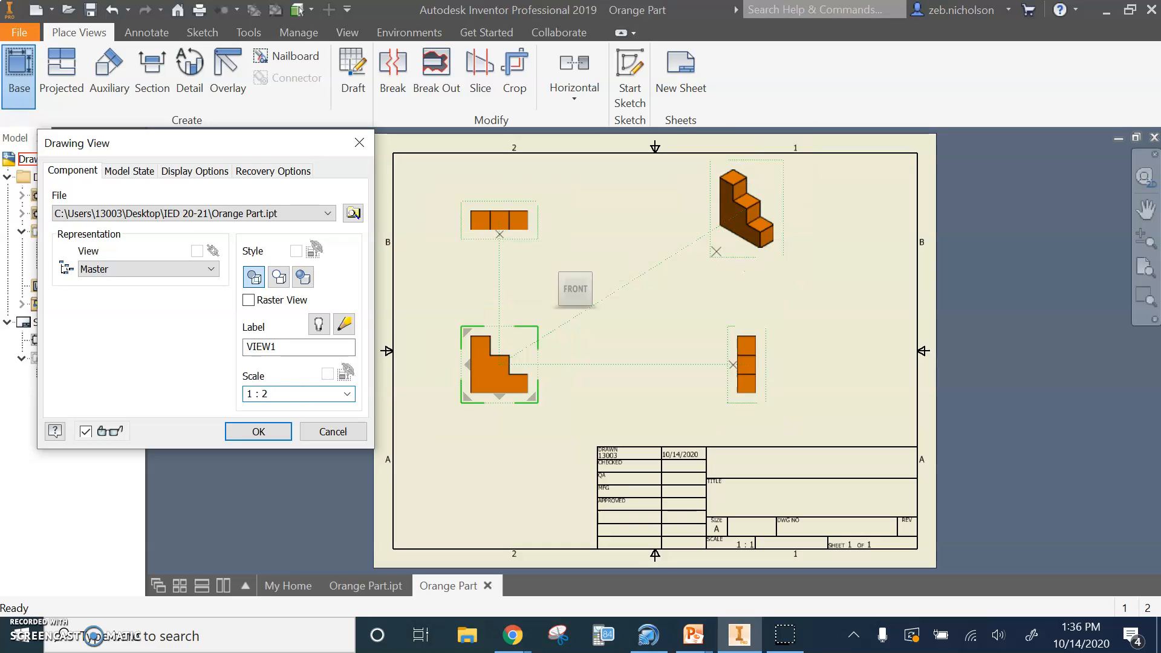
{"action": "key", "text": "BackSpace"}
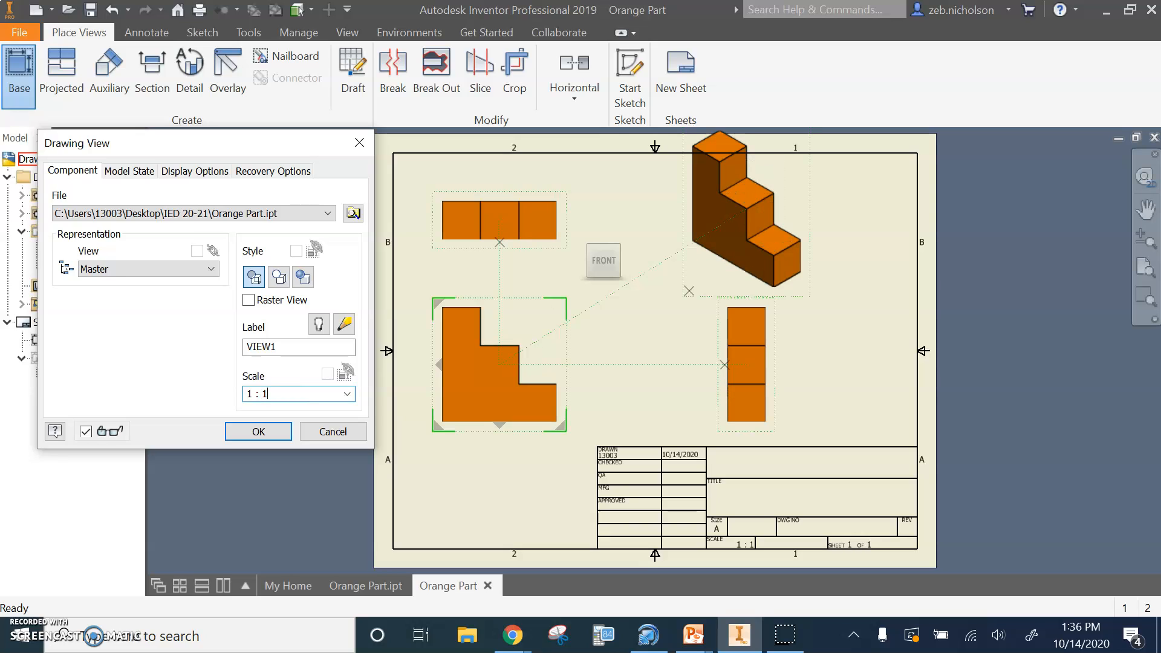
{"action": "left_click_drag", "start_coordinate": [287, 396], "coordinate": [225, 392]}
{"action": "type", "text": ".5"}
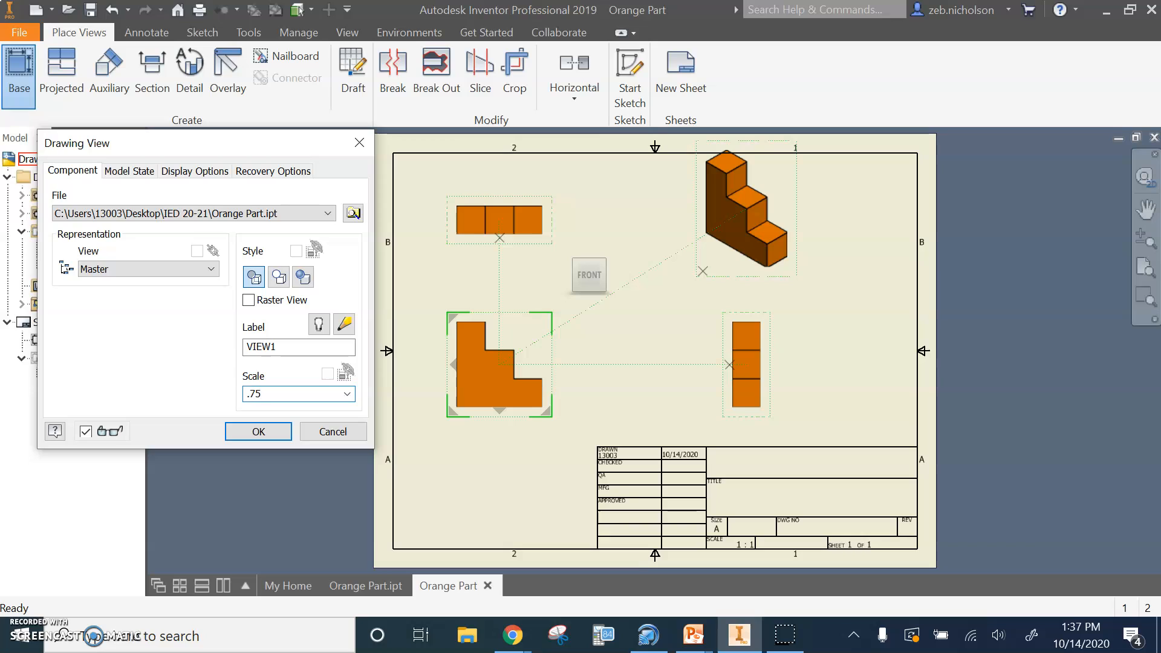
{"action": "left_click", "coordinate": [262, 430]}
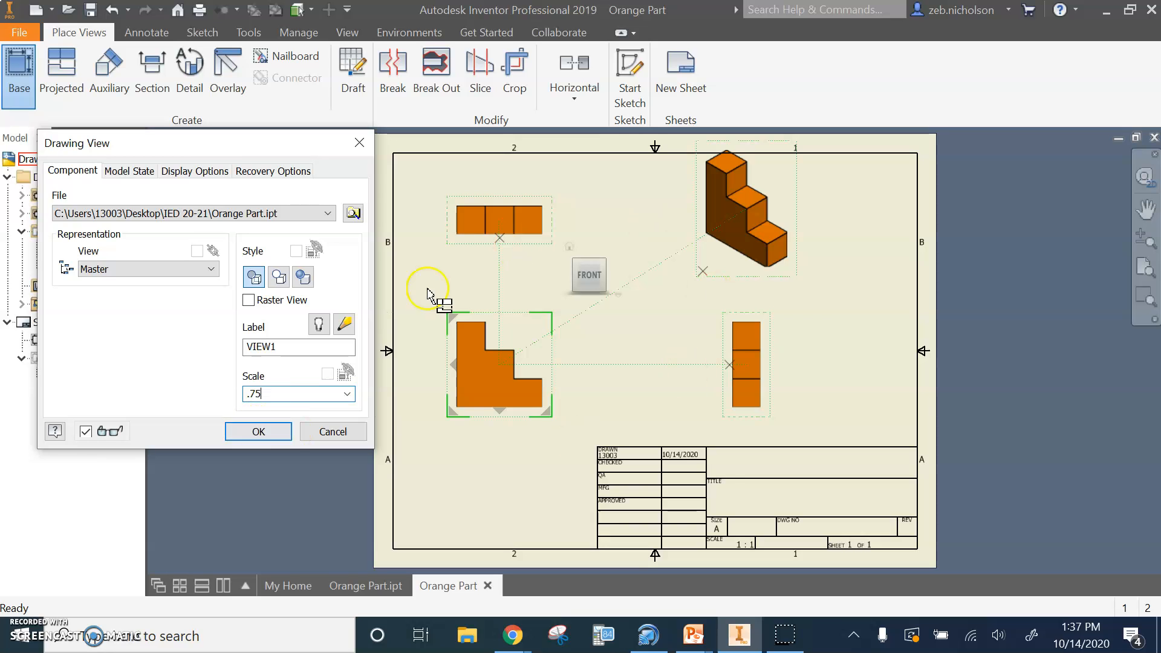
{"action": "left_click", "coordinate": [261, 432]}
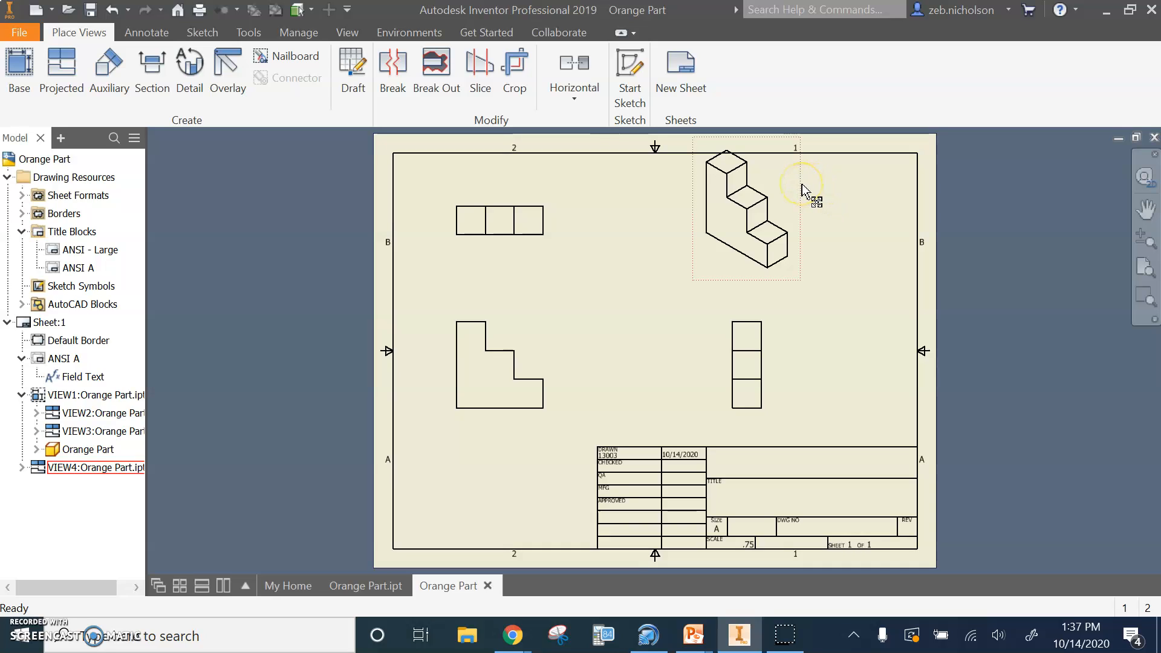
Move the isometric view inside the border's upper-right corner and adjust the spacing of the front, side and top views
{"action": "left_click_drag", "start_coordinate": [801, 188], "coordinate": [808, 202]}
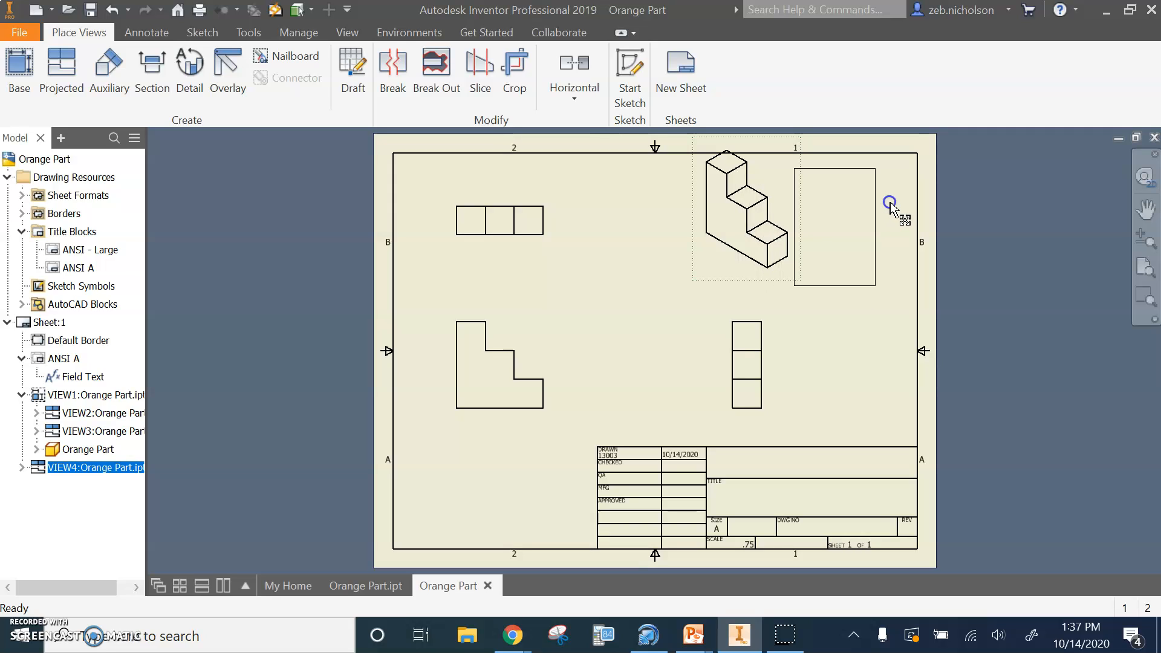
{"action": "left_click_drag", "start_coordinate": [890, 204], "coordinate": [890, 204]}
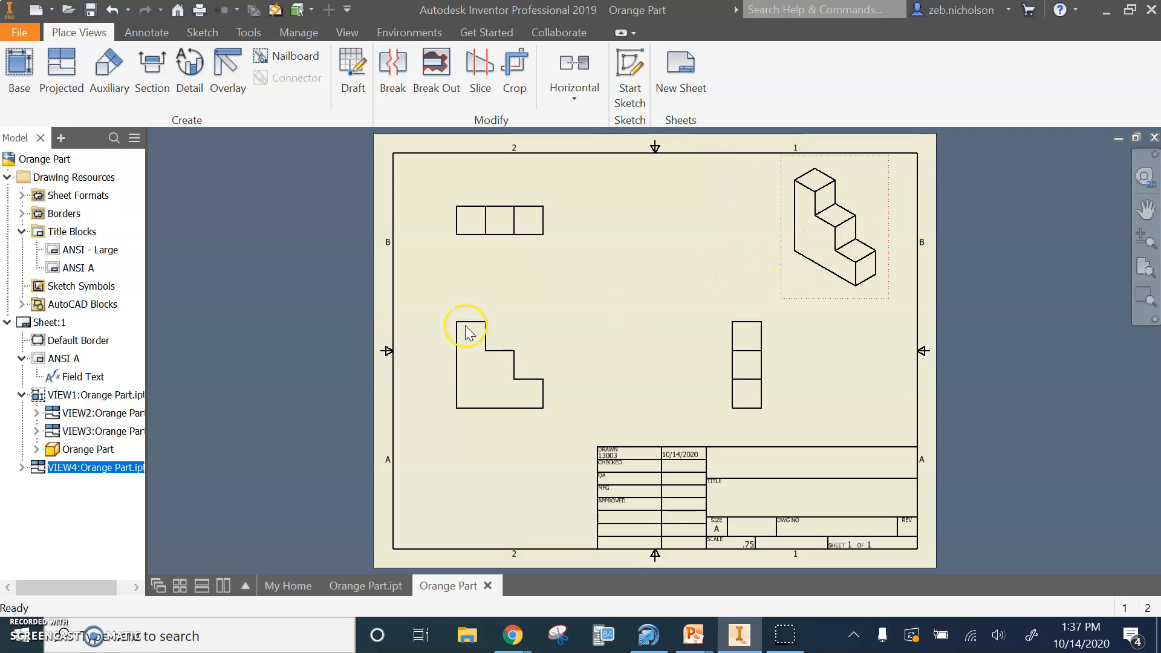
{"action": "left_click_drag", "start_coordinate": [478, 314], "coordinate": [514, 327]}
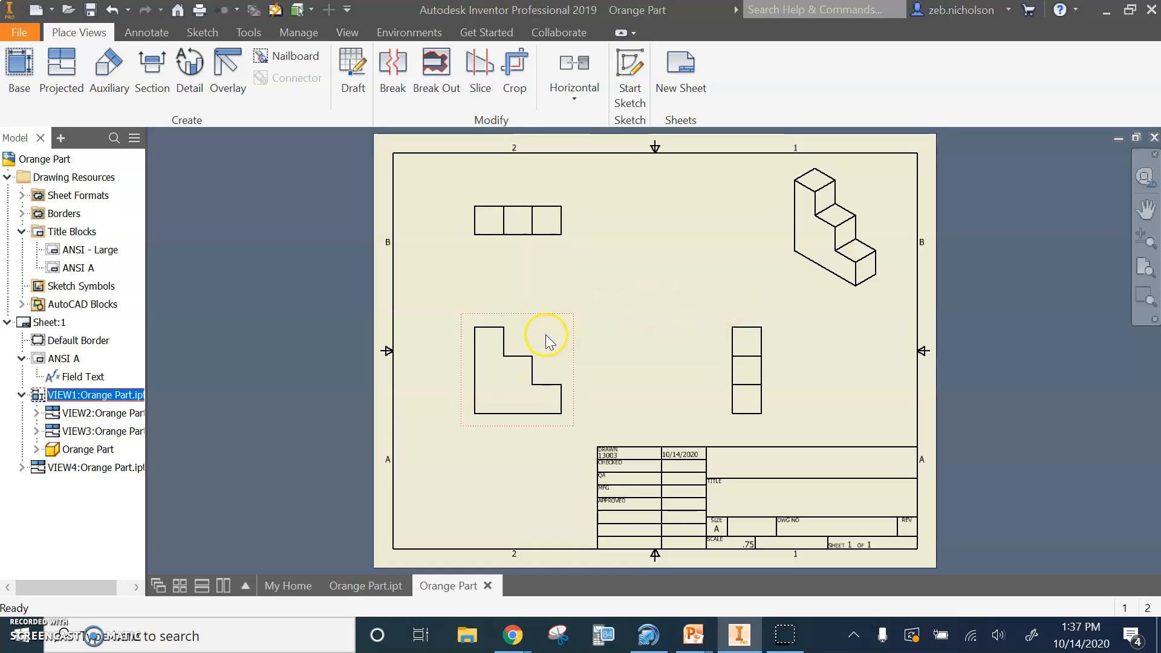
{"action": "left_click", "coordinate": [748, 316]}
{"action": "left_click_drag", "start_coordinate": [744, 296], "coordinate": [734, 324]}
{"action": "mouse_move", "coordinate": [481, 248]}
{"action": "left_mouse_down"}
{"action": "mouse_move", "coordinate": [477, 275]}
{"action": "mouse_move", "coordinate": [469, 257]}
{"action": "mouse_move", "coordinate": [508, 251]}
{"action": "mouse_move", "coordinate": [477, 285]}
{"action": "mouse_move", "coordinate": [482, 363]}
{"action": "mouse_move", "coordinate": [482, 244]}
{"action": "left_mouse_up"}
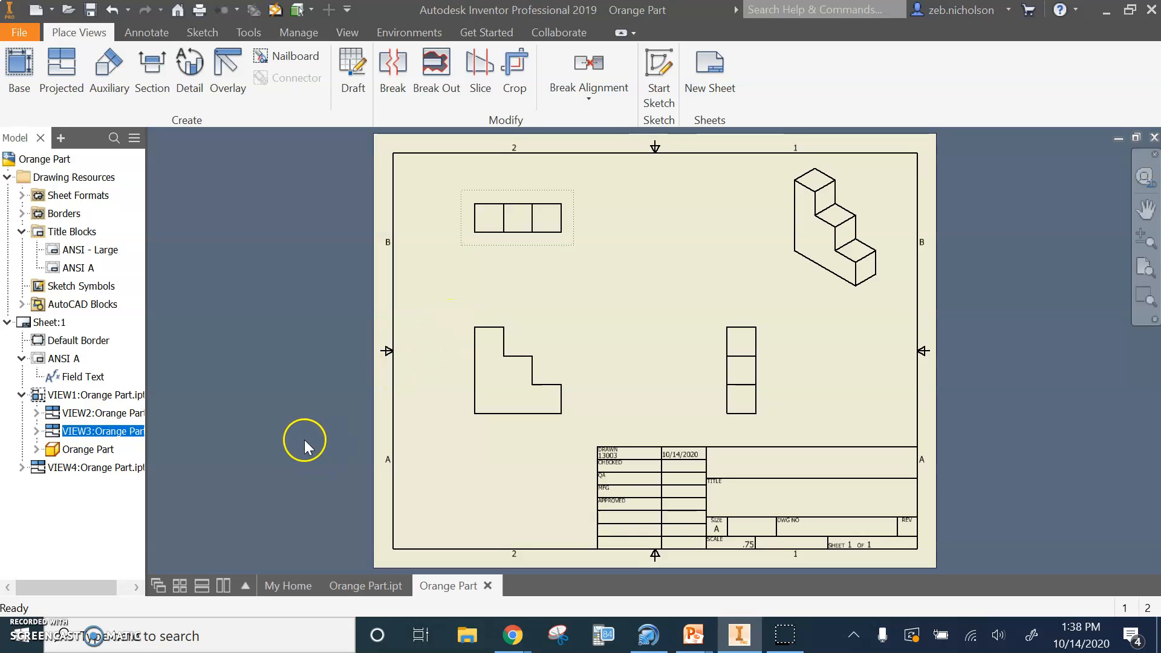
Save the drawing as Orange Part Drawing in the IED 20-21 folder
{"action": "left_click", "coordinate": [91, 12]}
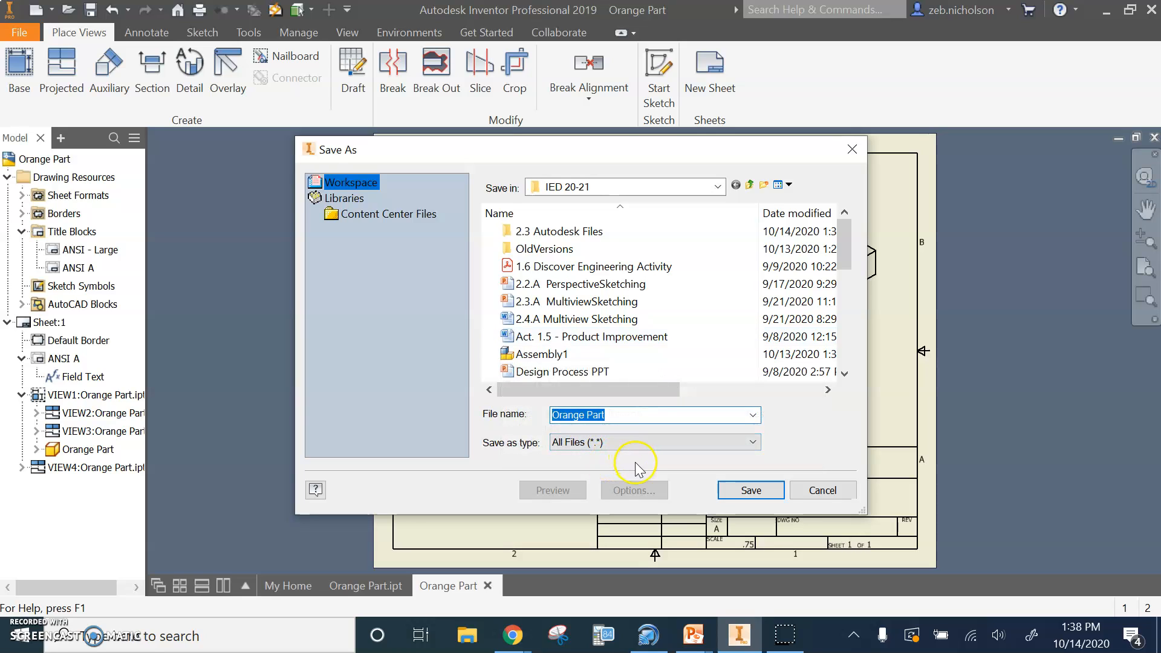
{"action": "left_click", "coordinate": [624, 415]}
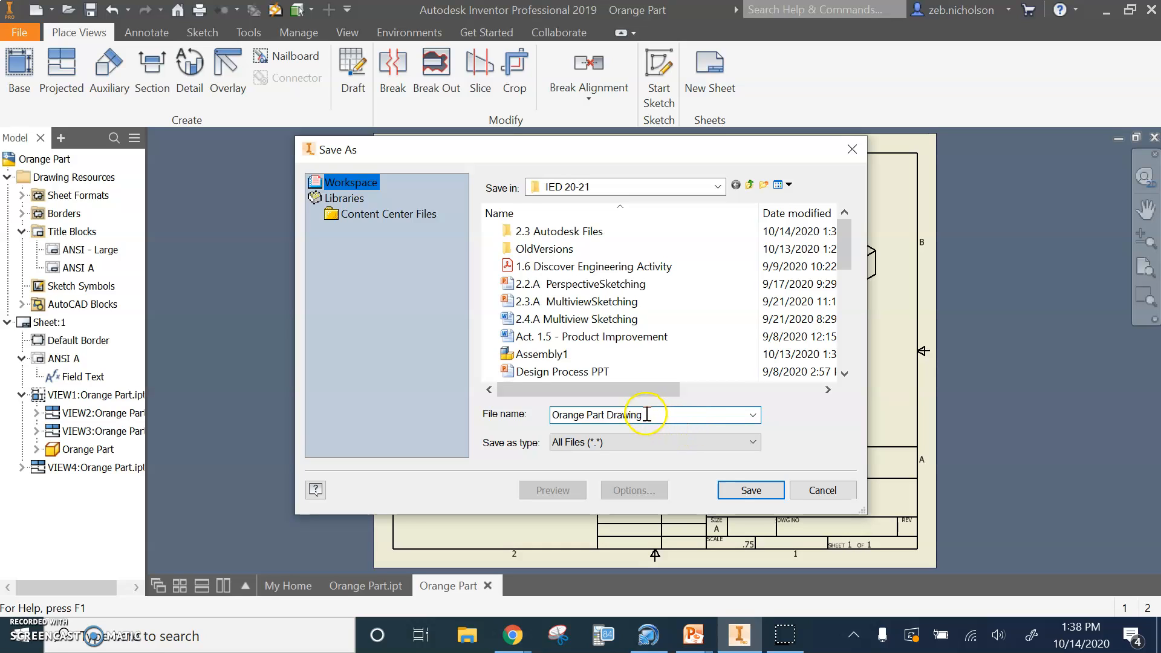
{"action": "left_click", "coordinate": [760, 493]}
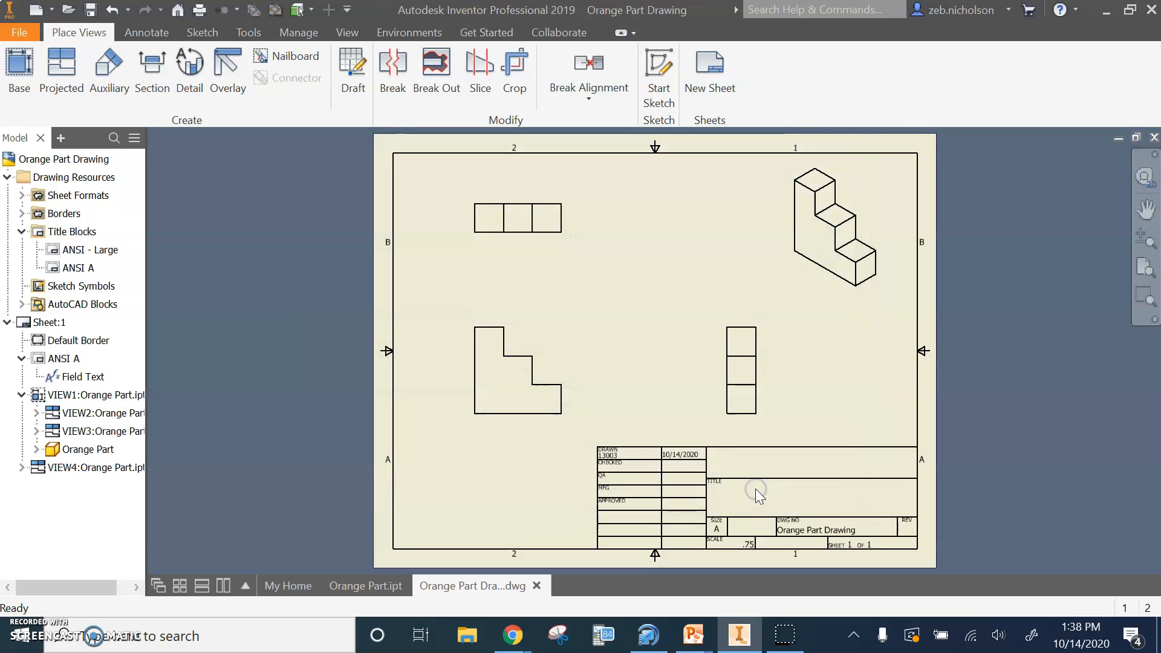
{"action": "left_click", "coordinate": [641, 272]}
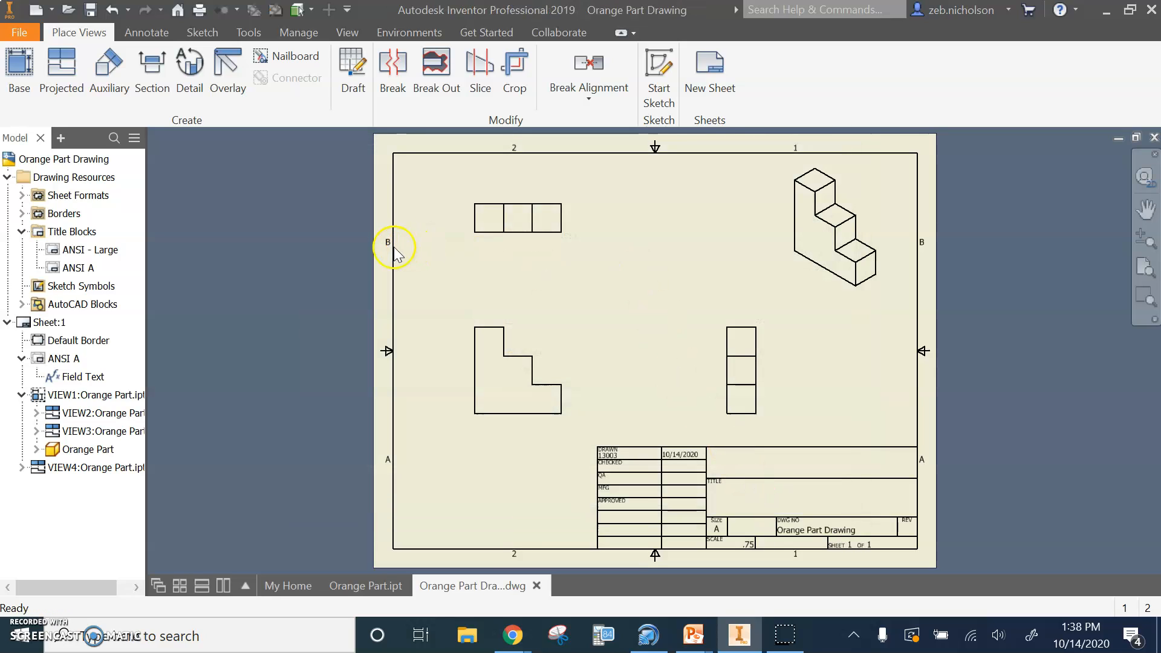